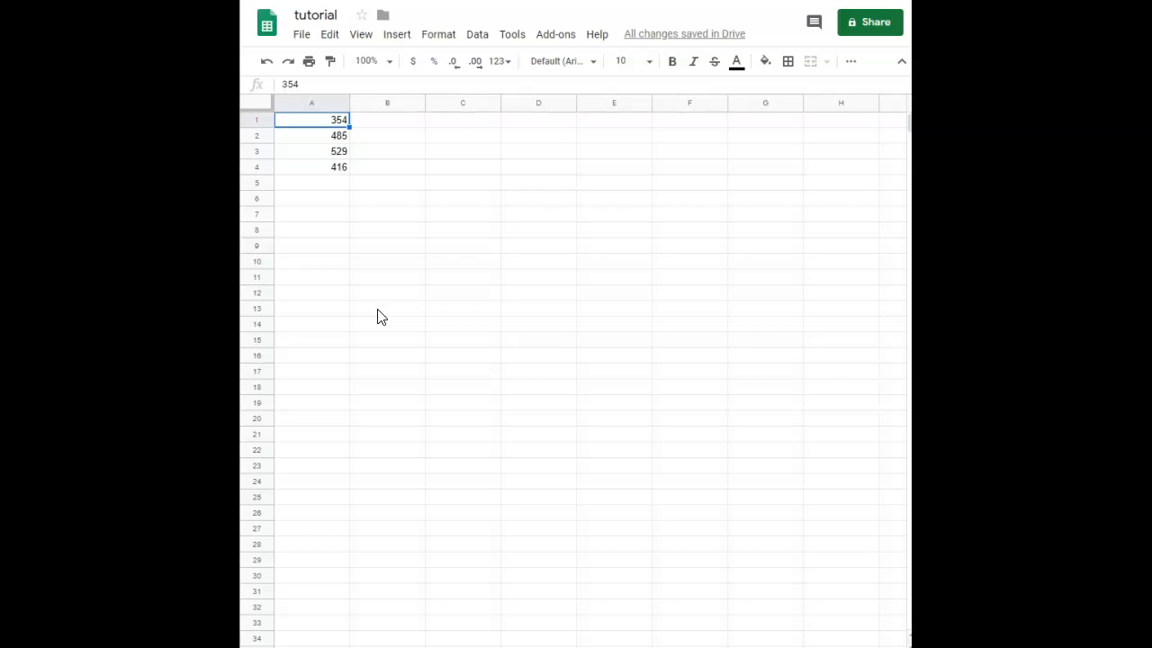
# Step: Insert a column chart based on the numbers in A1:A4
pyautogui.click(392, 41)
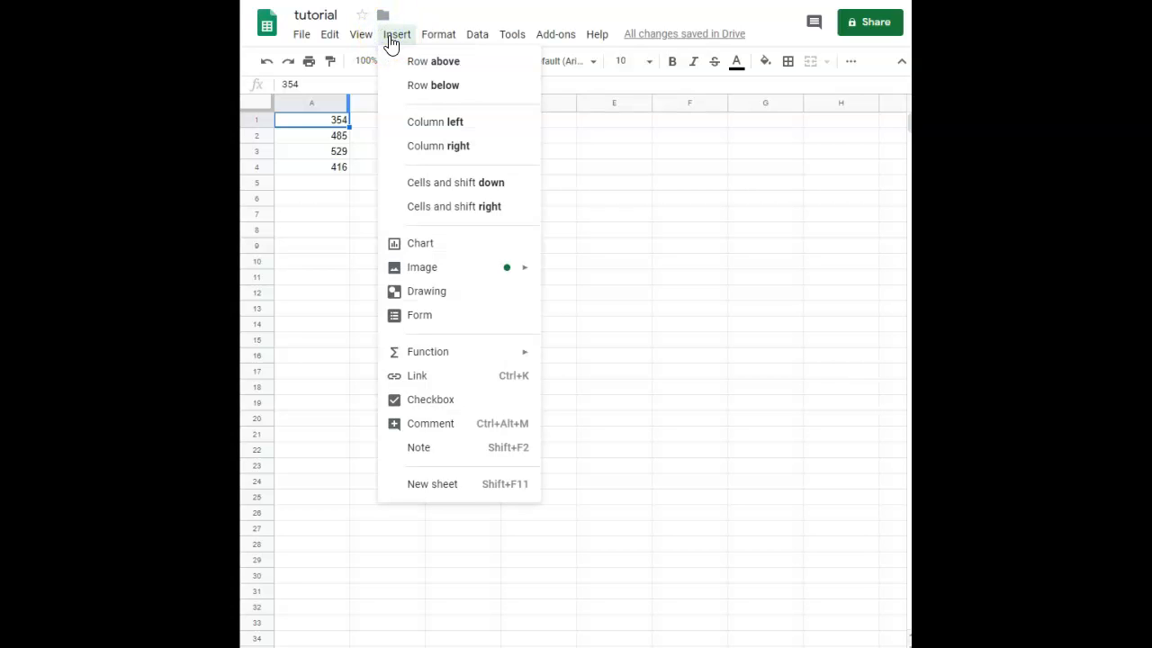
pyautogui.click(423, 243)
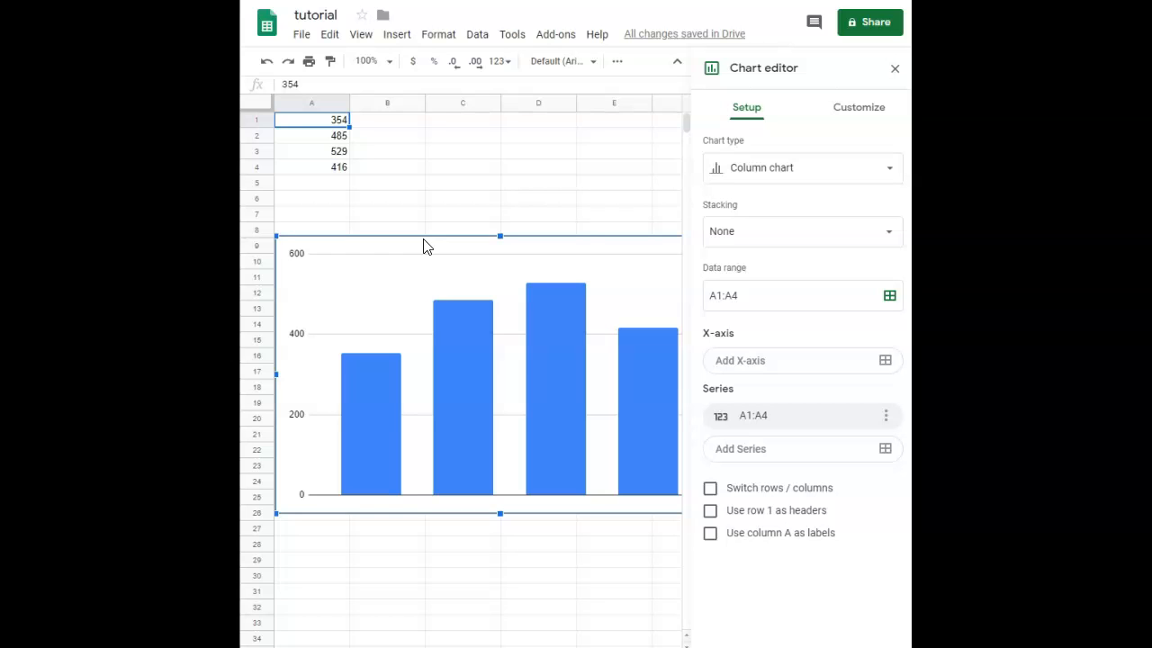
# Step: Copy the values in A1:A4 into column B, starting at cell B1
pyautogui.click(313, 124)
pyautogui.hotkey('shift', 'Down')
pyautogui.hotkey('shift', 'Down')
pyautogui.hotkey('shift', 'Down')
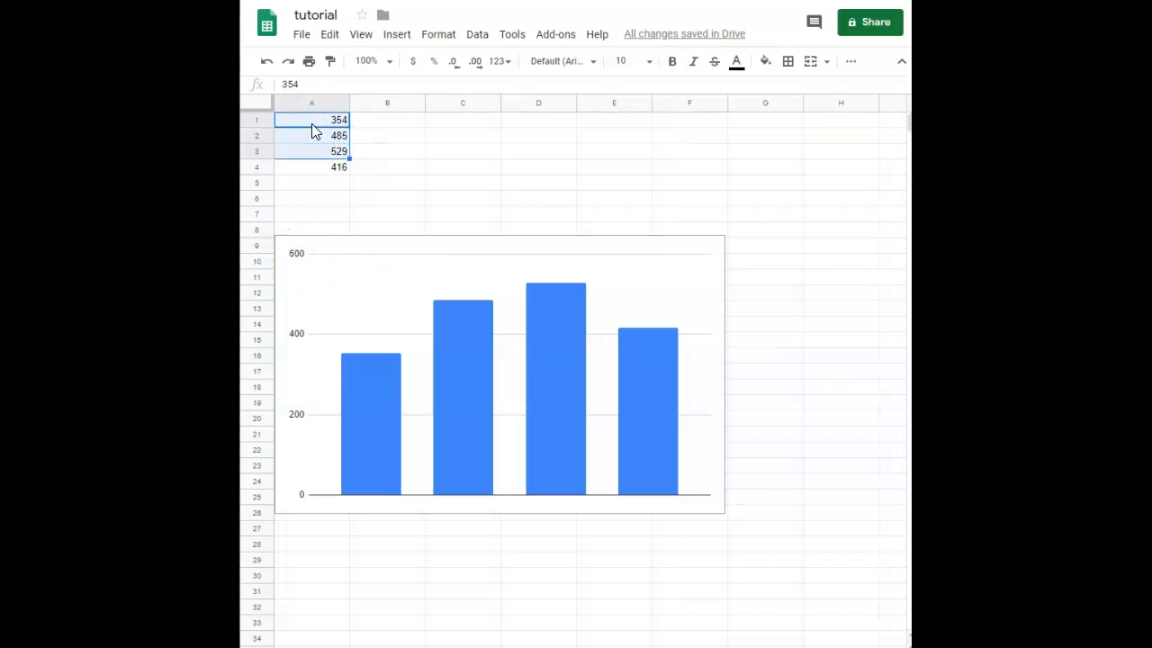
pyautogui.hotkey('ctrl', 'c')
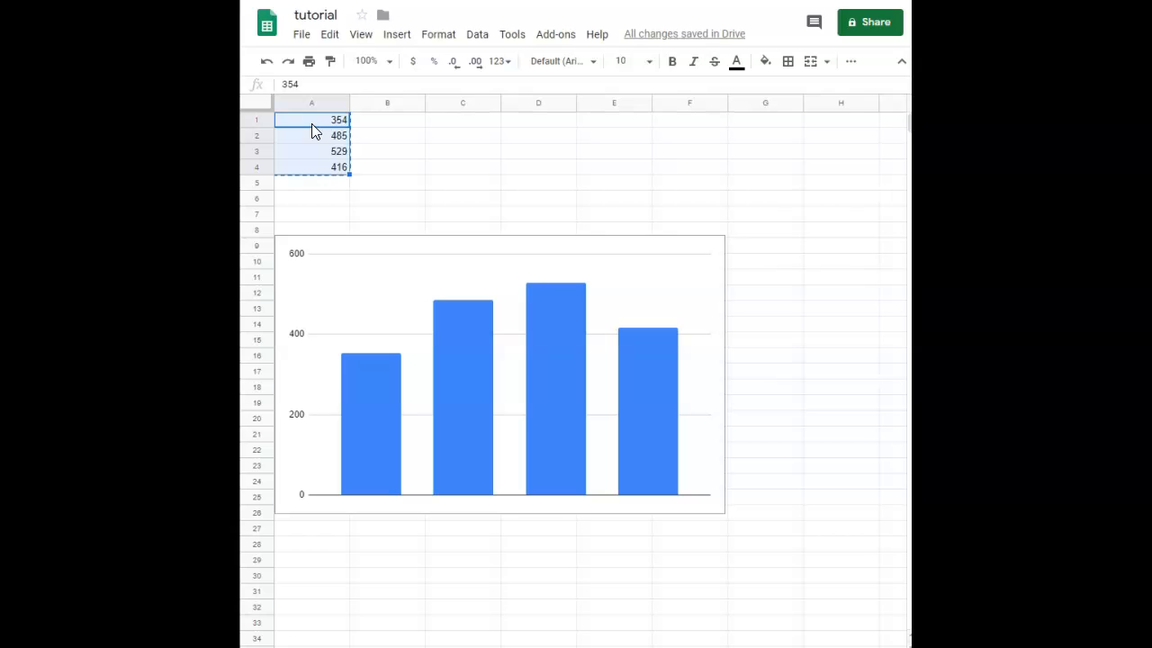
pyautogui.click(381, 126)
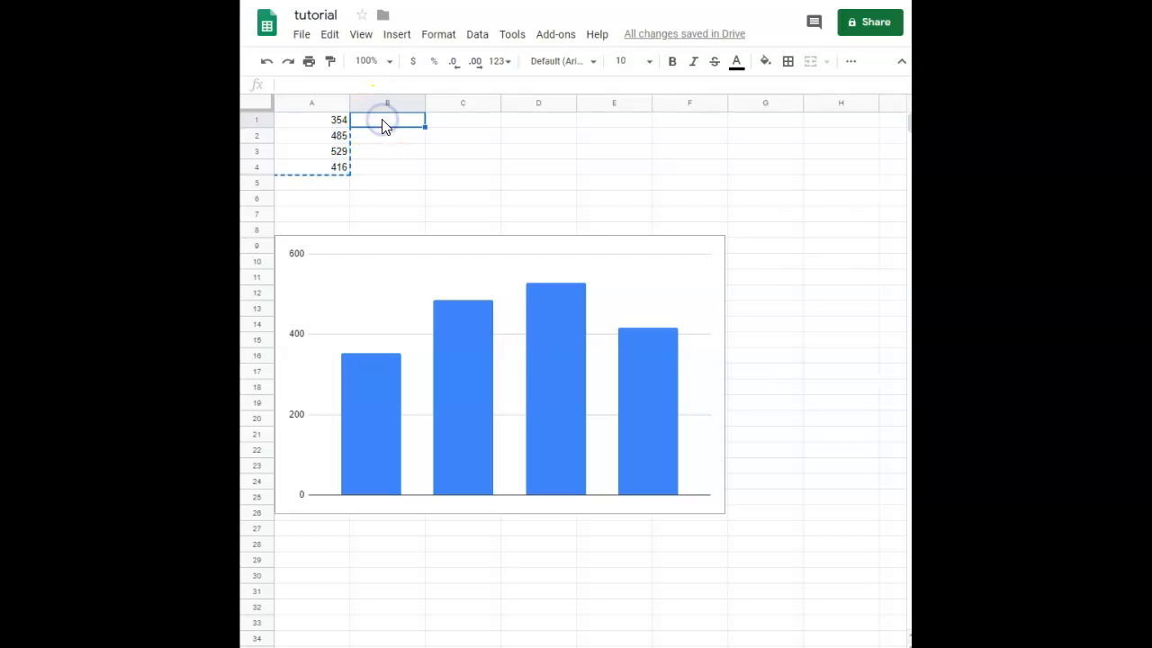
pyautogui.hotkey('ctrl', 'v')
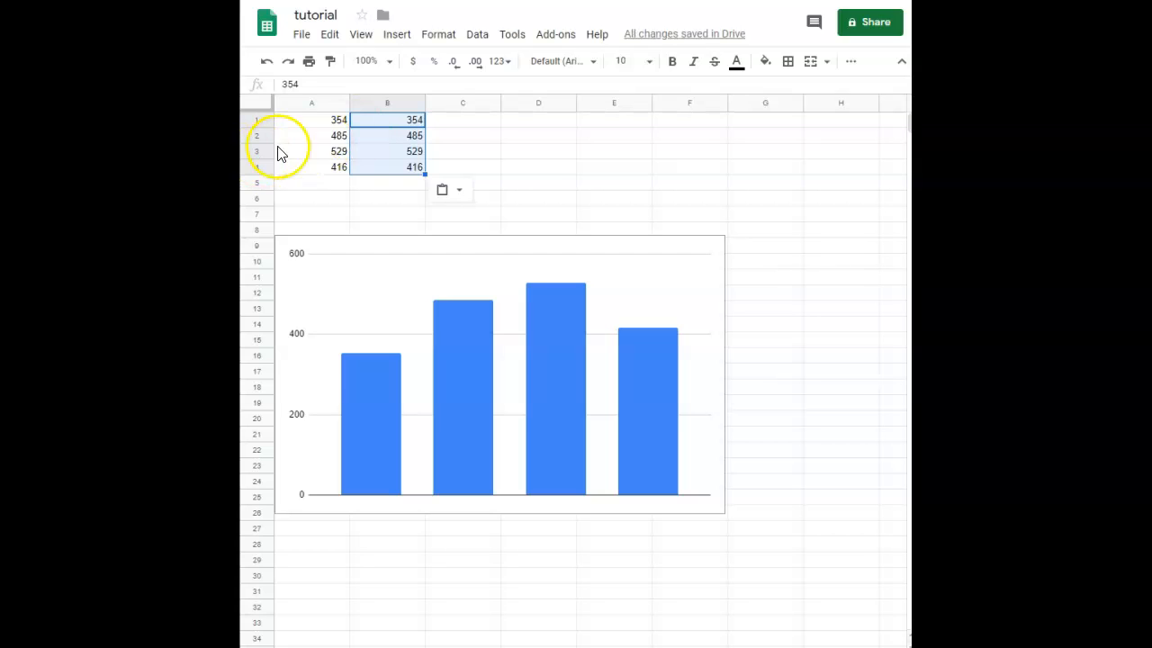
# Step: Replace the numbers in A1:A4 with the month names July, August, September and October
pyautogui.click(313, 126)
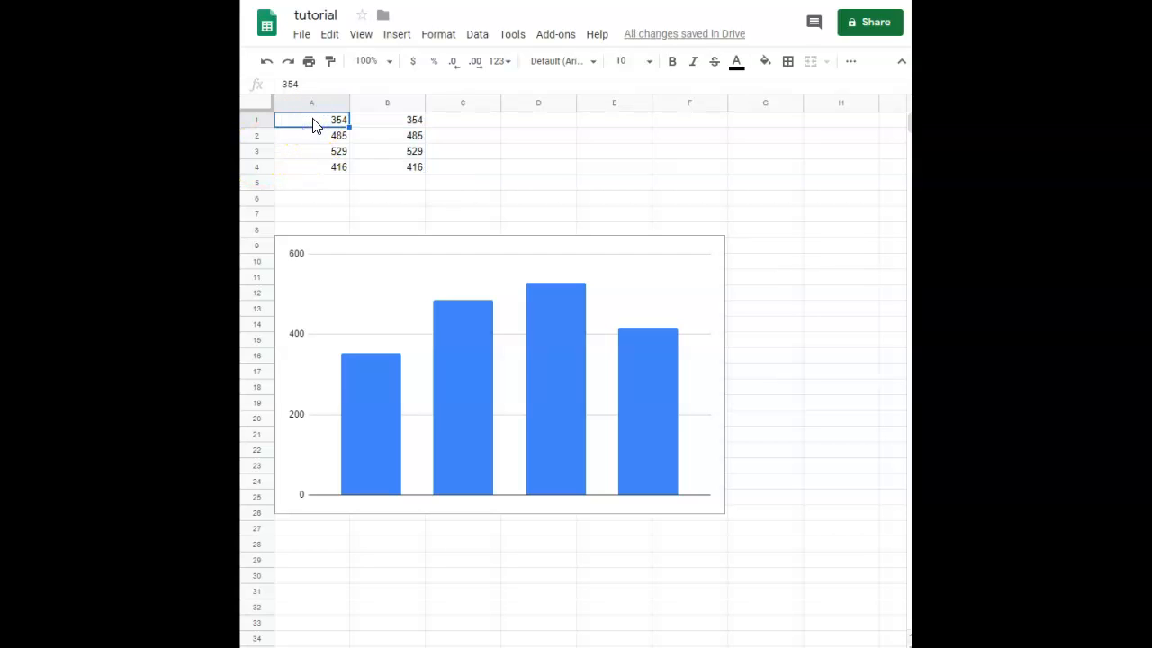
pyautogui.press('Delete')
pyautogui.write('July')
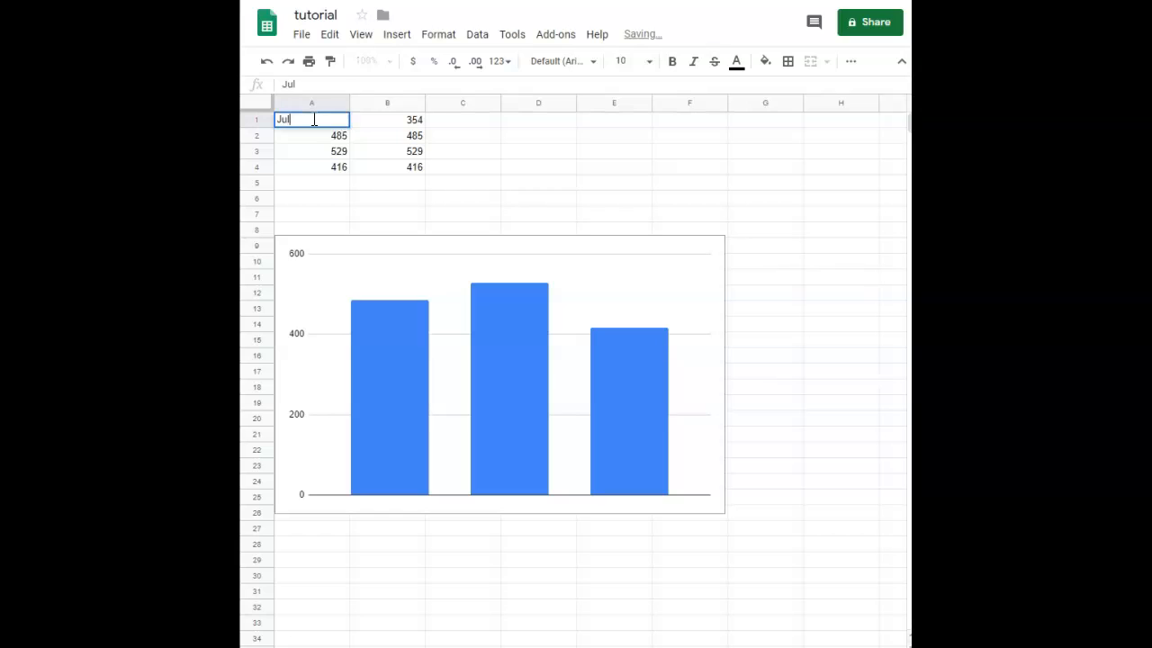
pyautogui.click(314, 139)
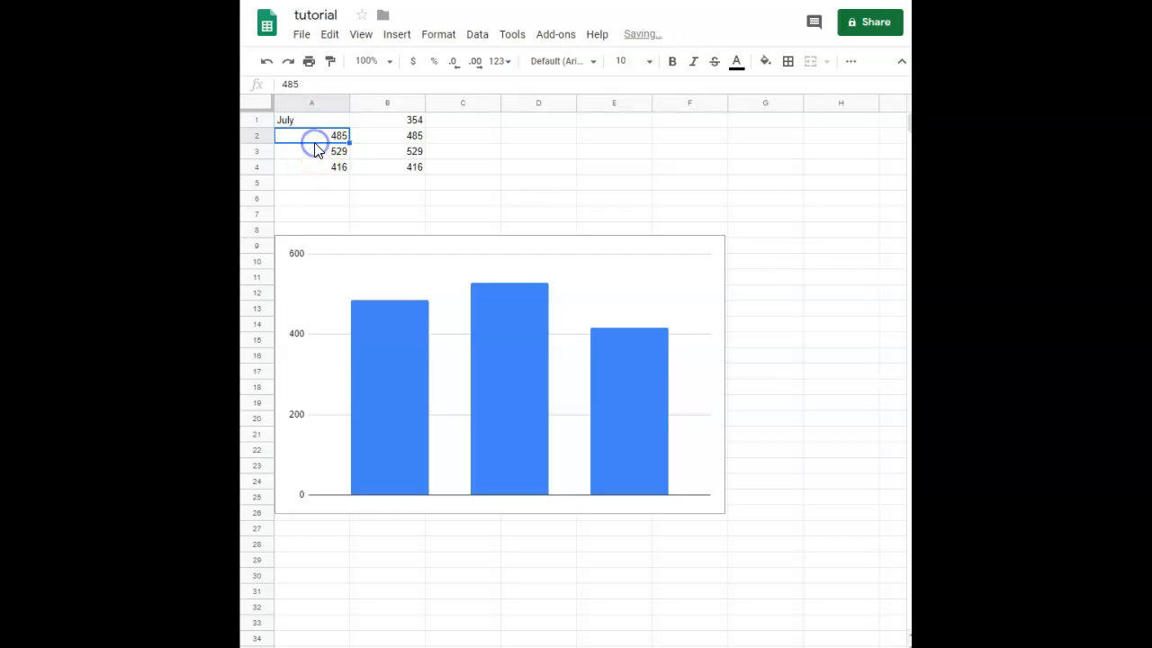
pyautogui.press('Delete')
pyautogui.write('August')
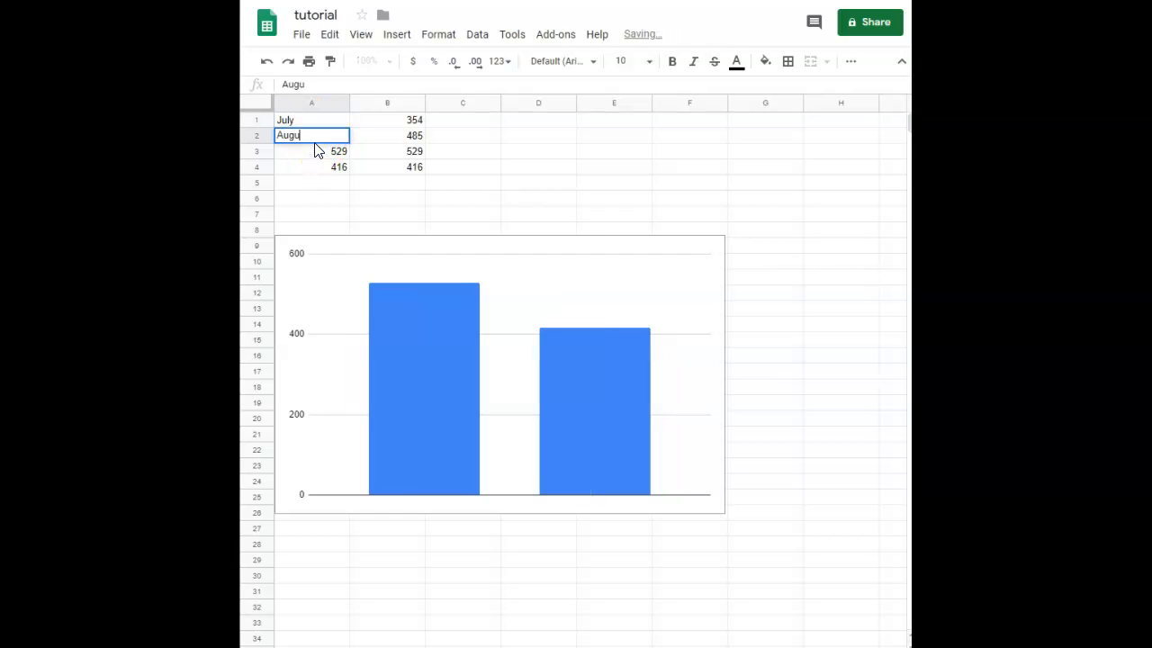
pyautogui.click(319, 152)
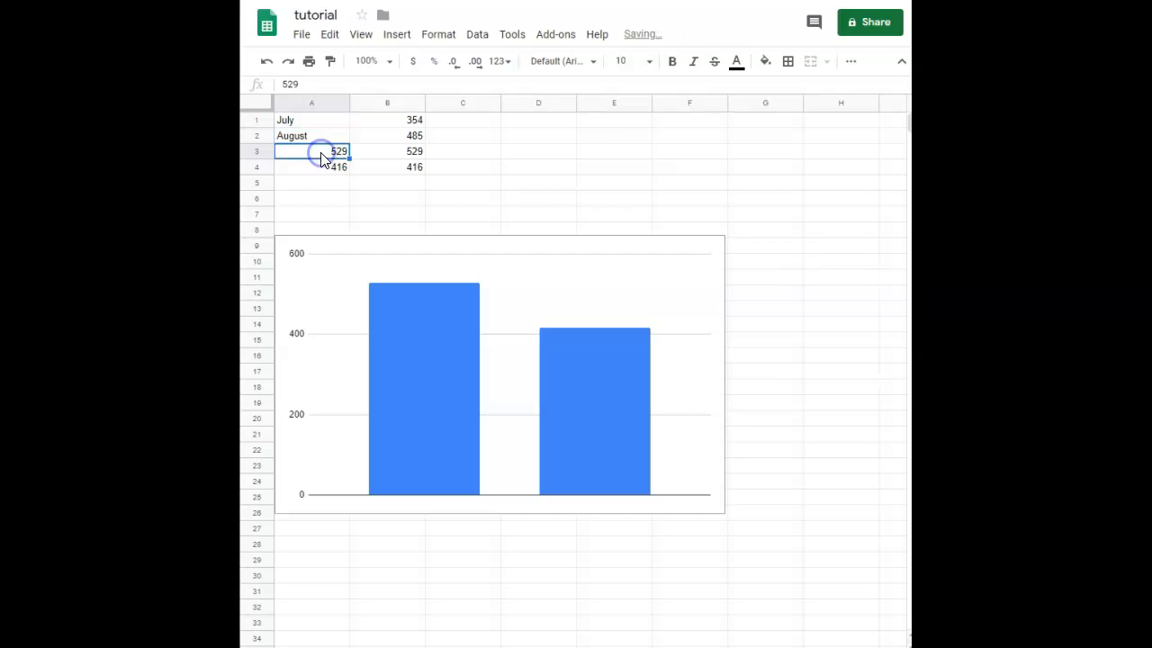
pyautogui.press('Delete')
pyautogui.write('September')
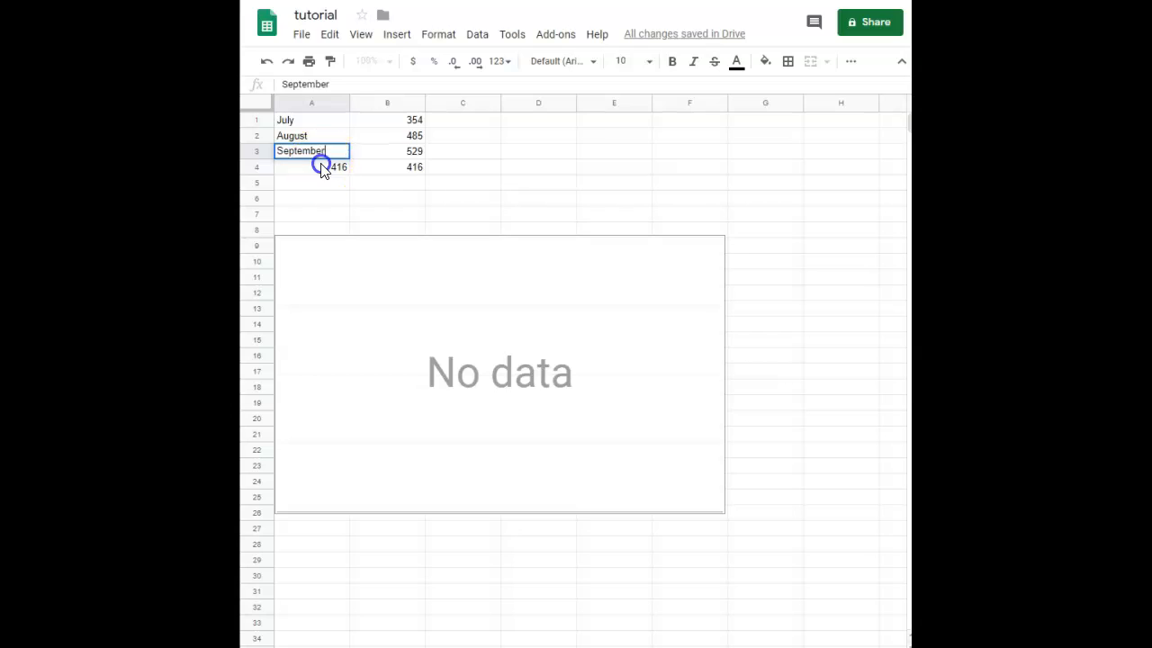
pyautogui.click(322, 165)
pyautogui.press('Delete')
pyautogui.write('October')
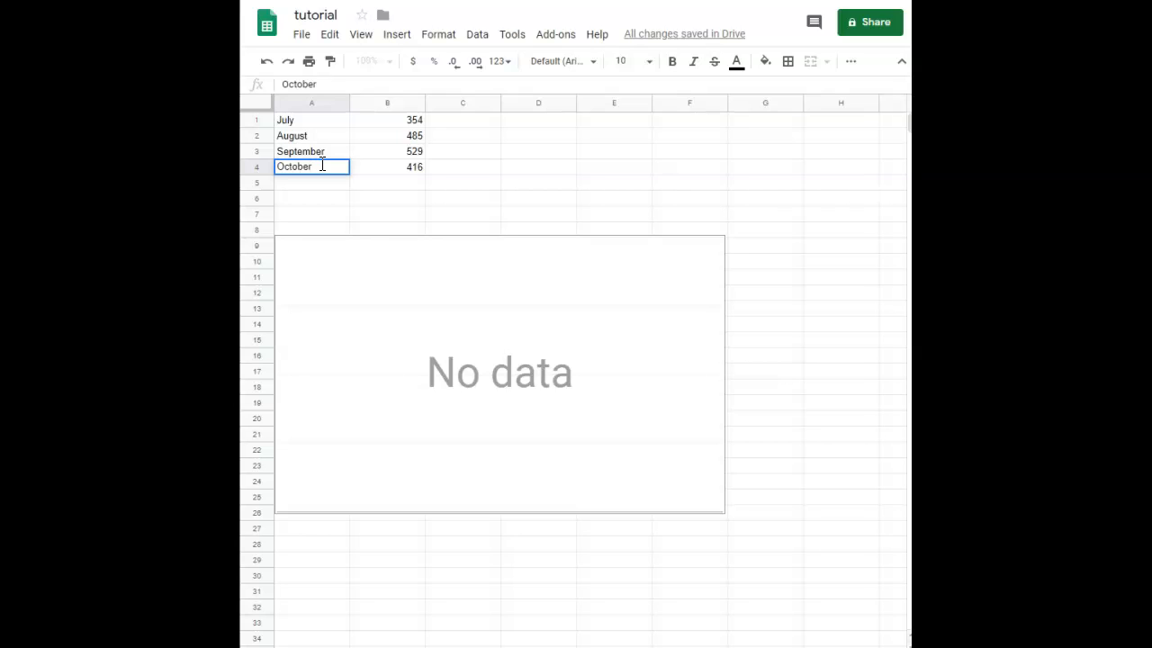
pyautogui.click(484, 183)
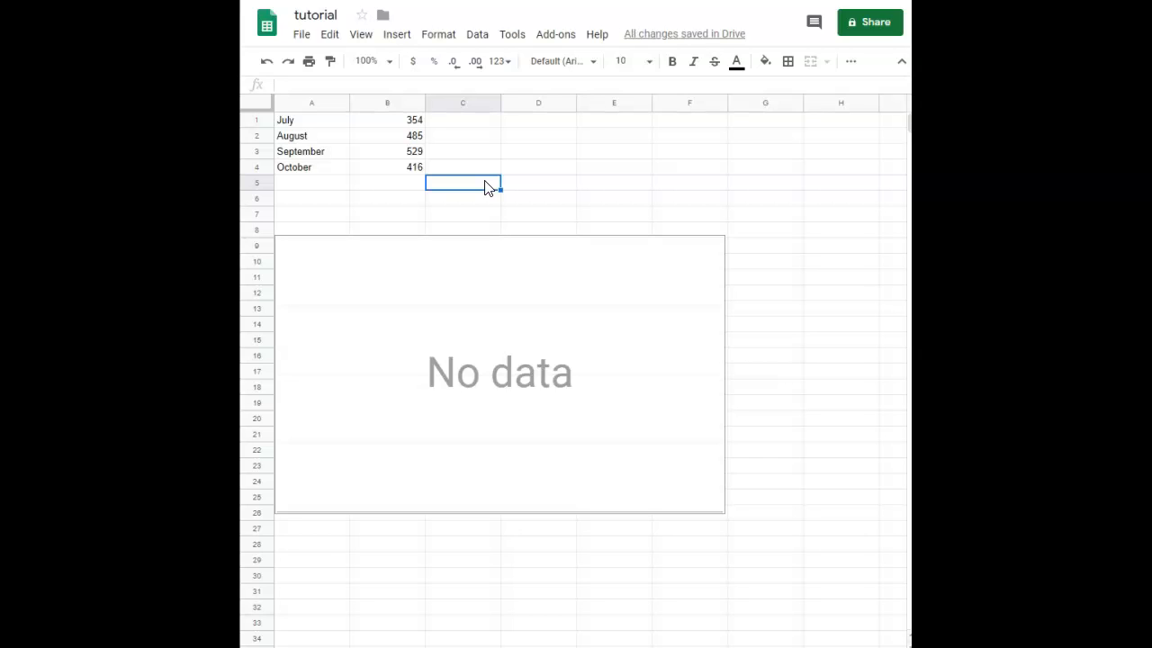
# Step: Change the chart's data range to B1:B4 and close the chart settings
pyautogui.click(550, 359)
pyautogui.doubleClick(635, 308)
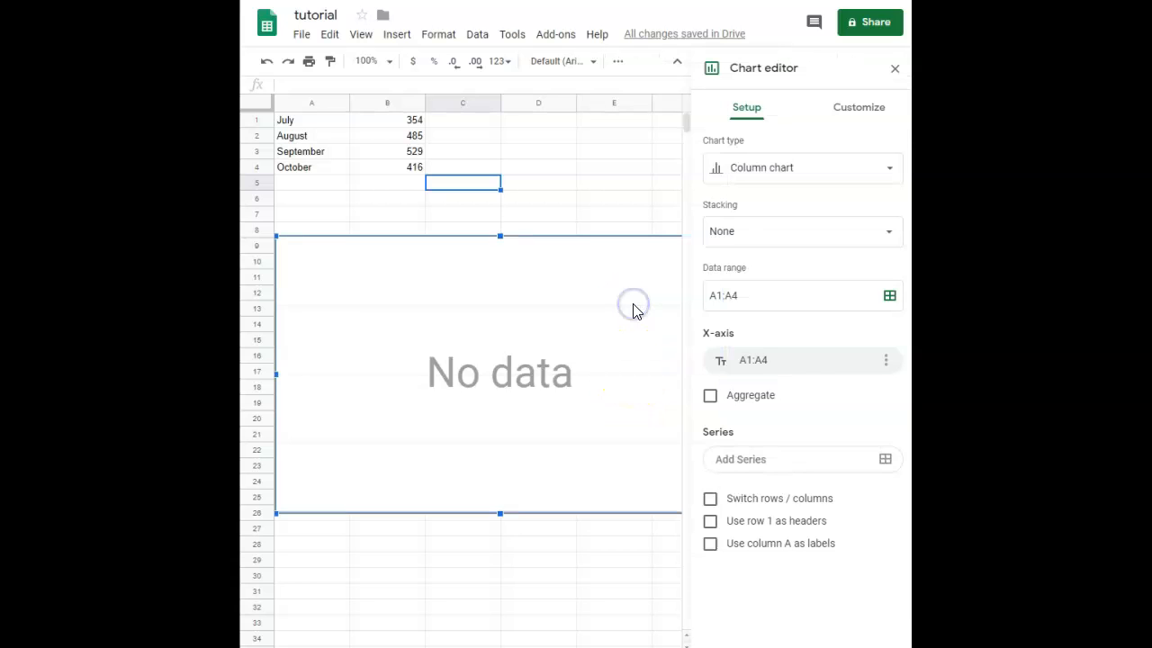
pyautogui.click(772, 292)
pyautogui.moveTo(774, 292); pyautogui.dragTo(715, 300)
pyautogui.click(716, 300)
pyautogui.press('BackSpace')
pyautogui.write('B')
pyautogui.click(724, 301)
pyautogui.press('BackSpace')
pyautogui.write('B')
pyautogui.click(637, 378)
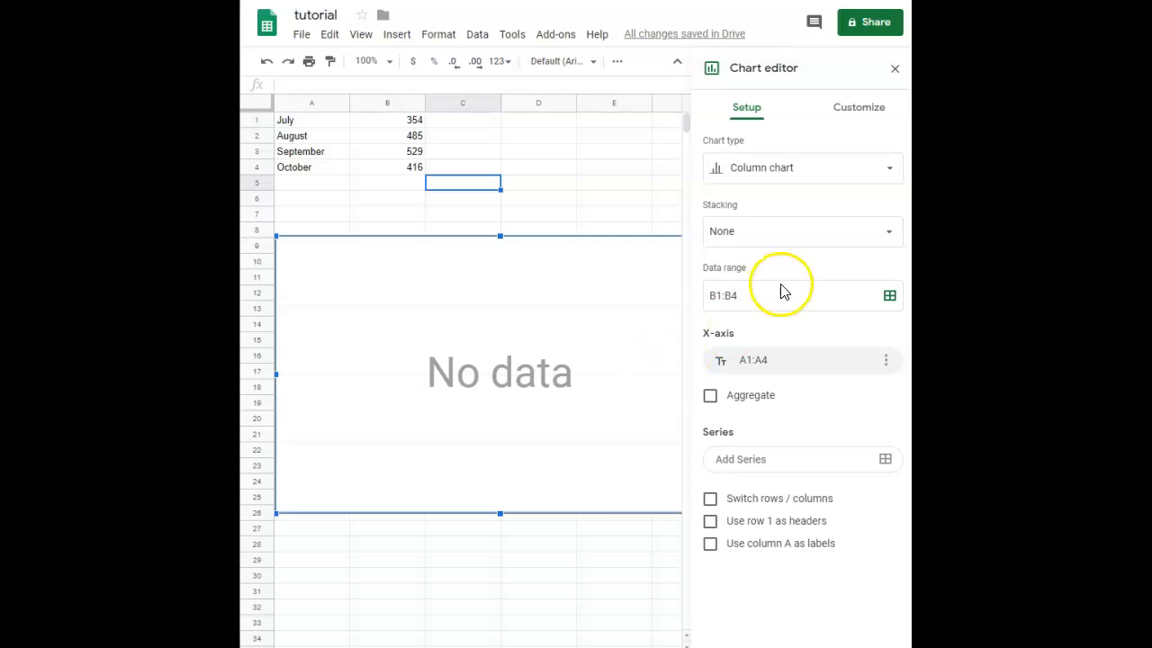
pyautogui.click(610, 173)
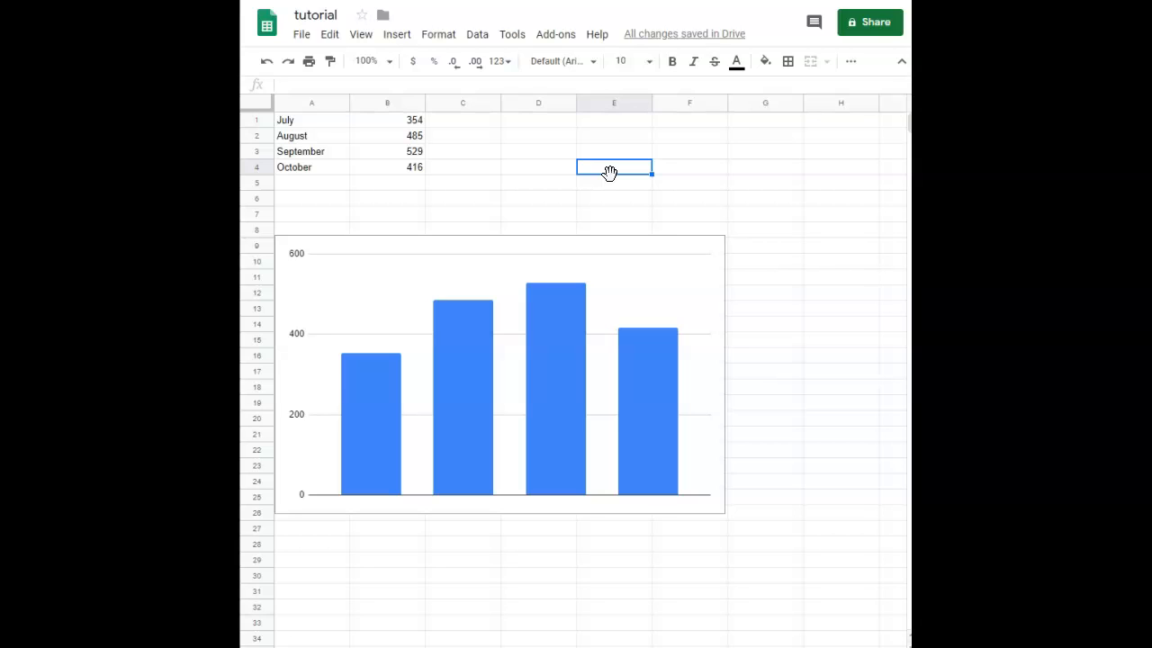
# Step: Add the month names in A1:A4 as the chart's X-axis and close the chart settings
pyautogui.doubleClick(636, 286)
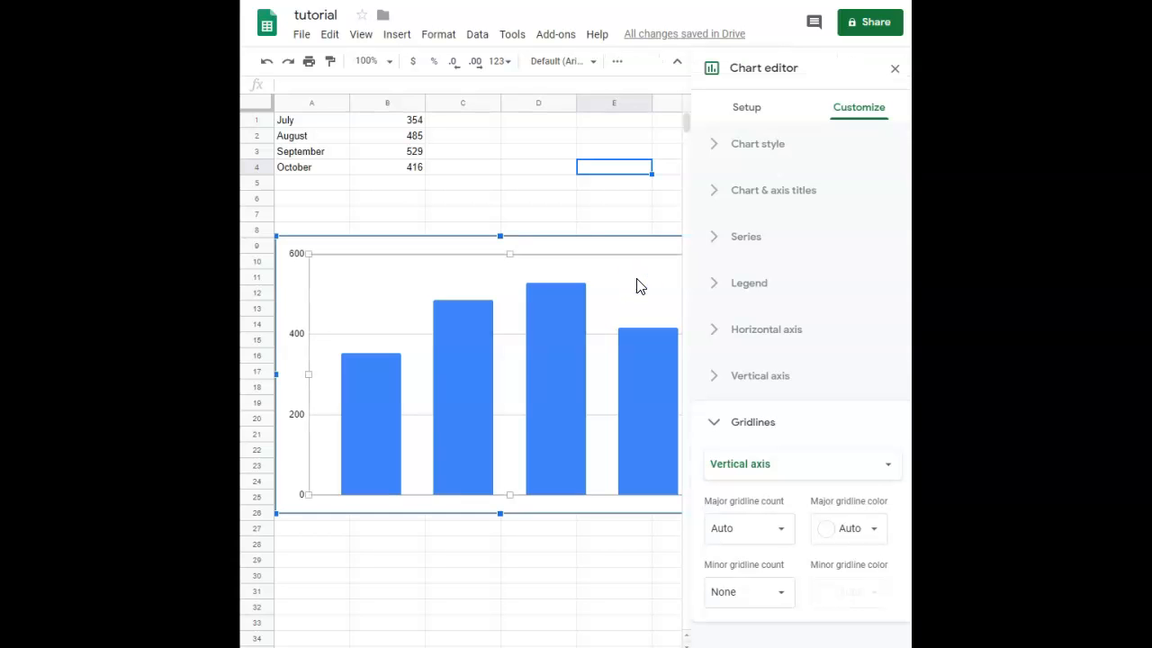
pyautogui.click(744, 111)
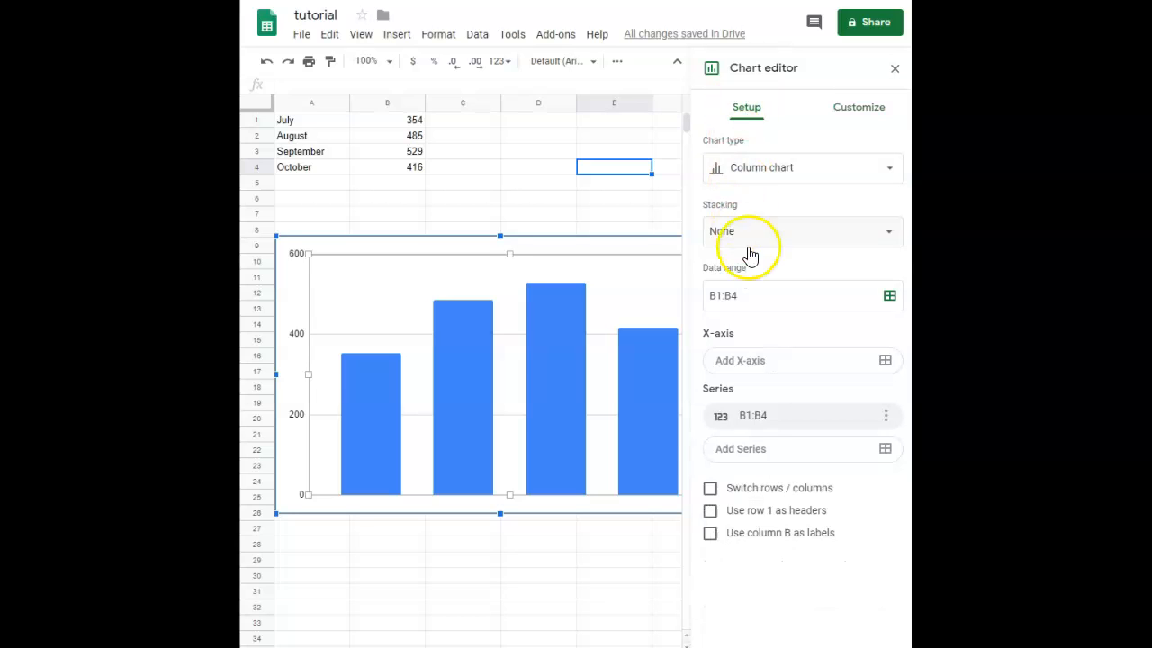
pyautogui.click(764, 373)
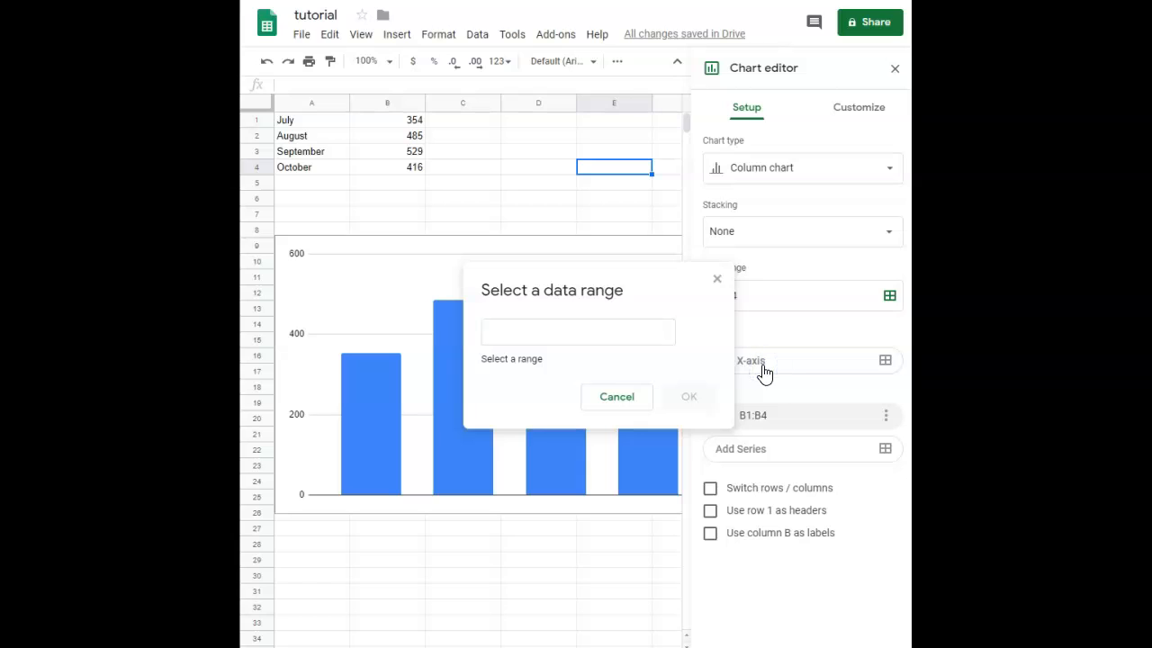
pyautogui.click(509, 335)
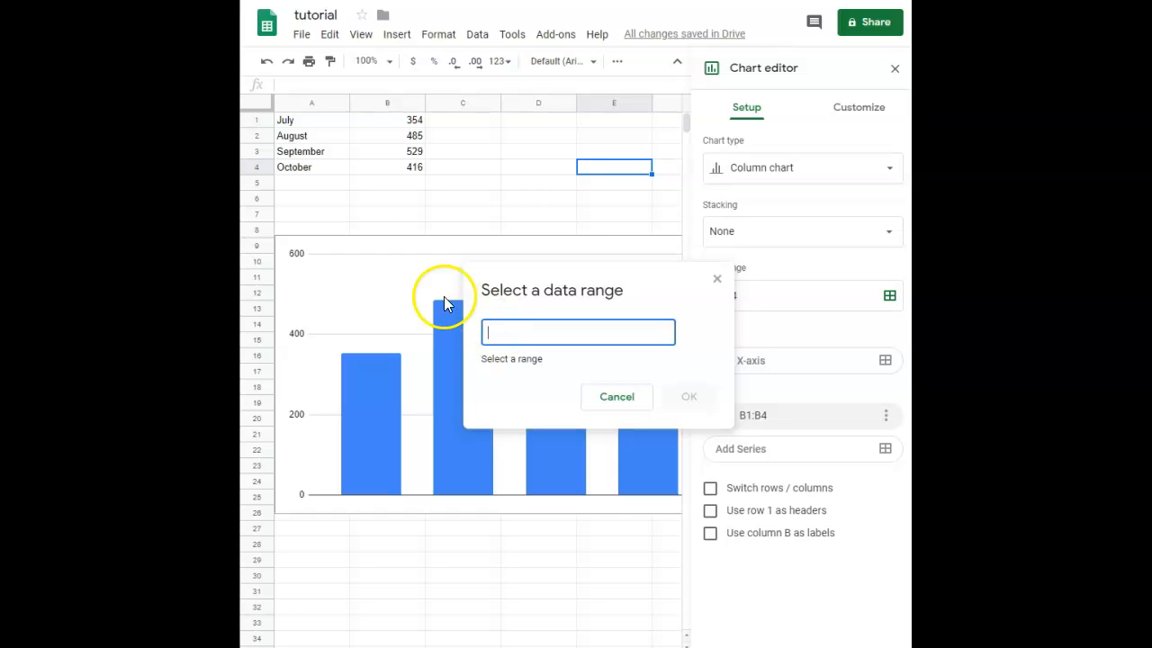
pyautogui.click(326, 128)
pyautogui.moveTo(326, 129); pyautogui.dragTo(324, 159)
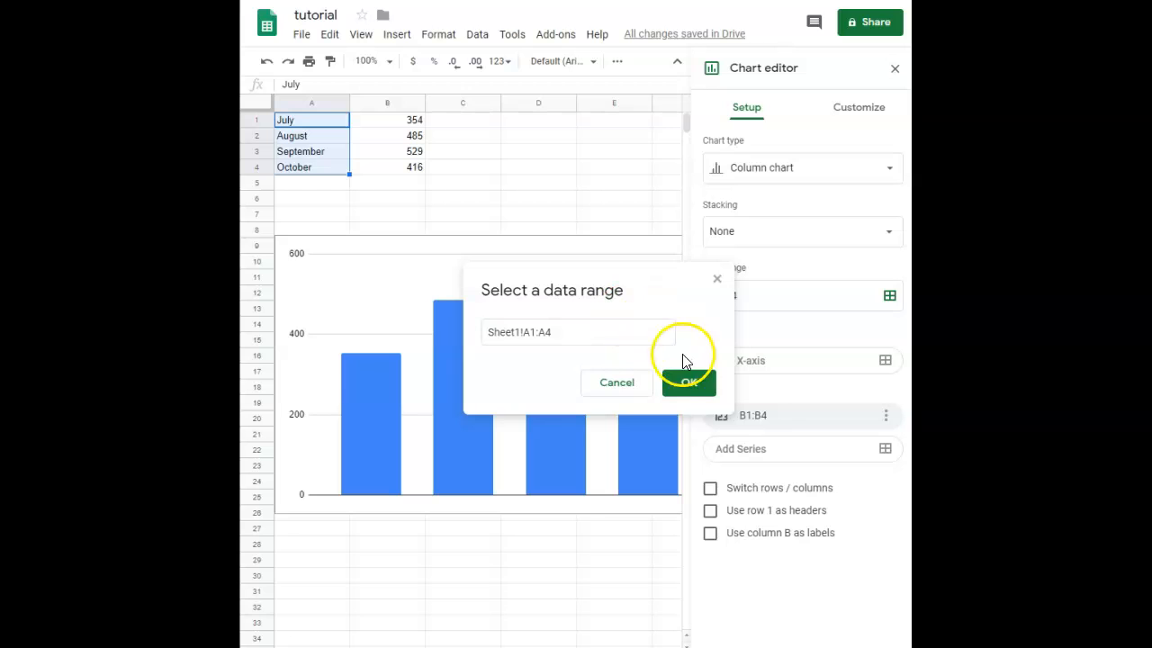
pyautogui.click(689, 386)
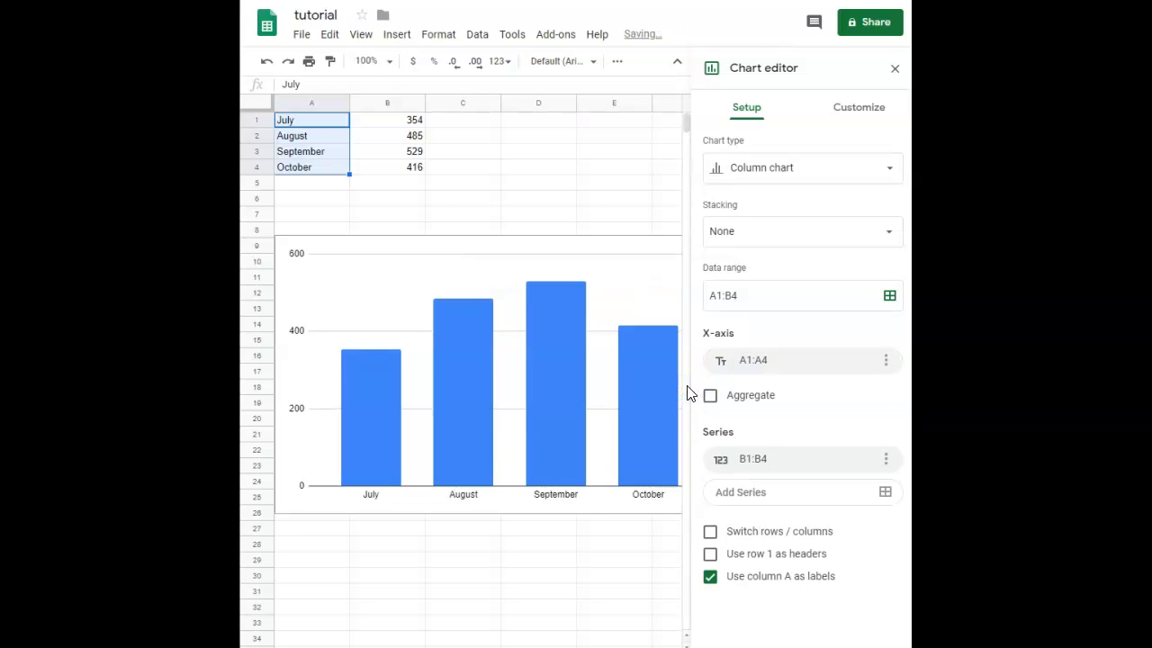
pyautogui.click(664, 563)
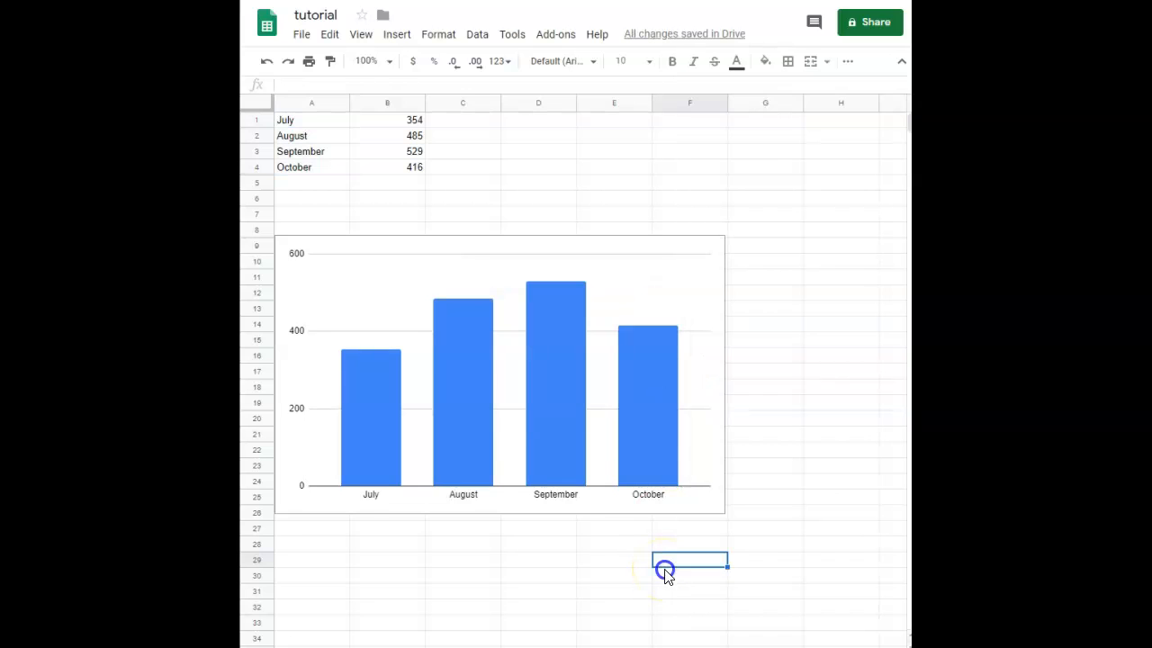